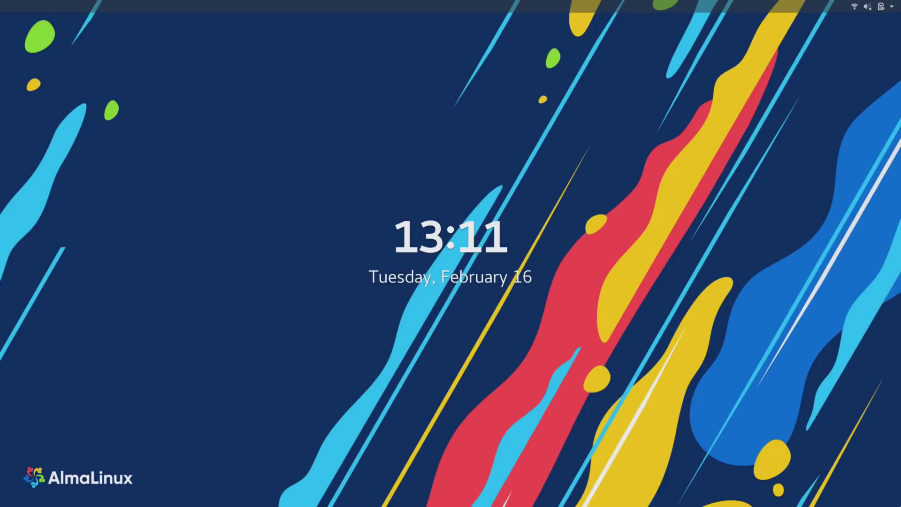
Unlock the GNOME session by entering the account password at the lock screen
{"action": "key", "text": "Return"}
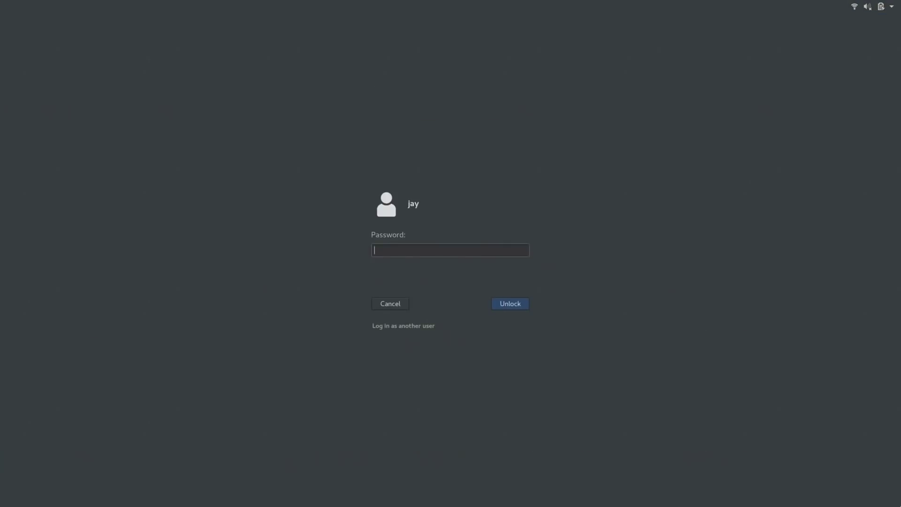
{"action": "type", "text": "**************"}
{"action": "key", "text": "Return"}
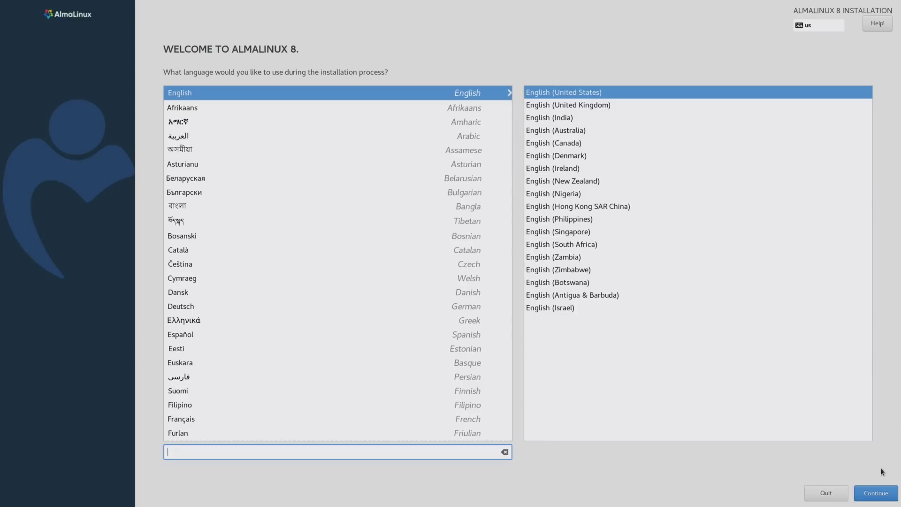
Keep English, confirm the installation disk, choose Reclaim space, and view Software Selection
{"action": "left_click", "coordinate": [872, 495]}
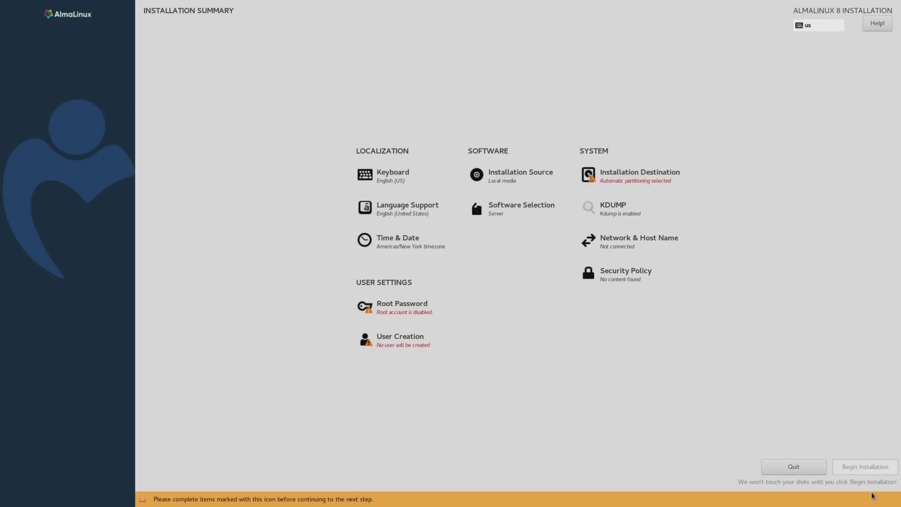
{"action": "left_click", "coordinate": [646, 178]}
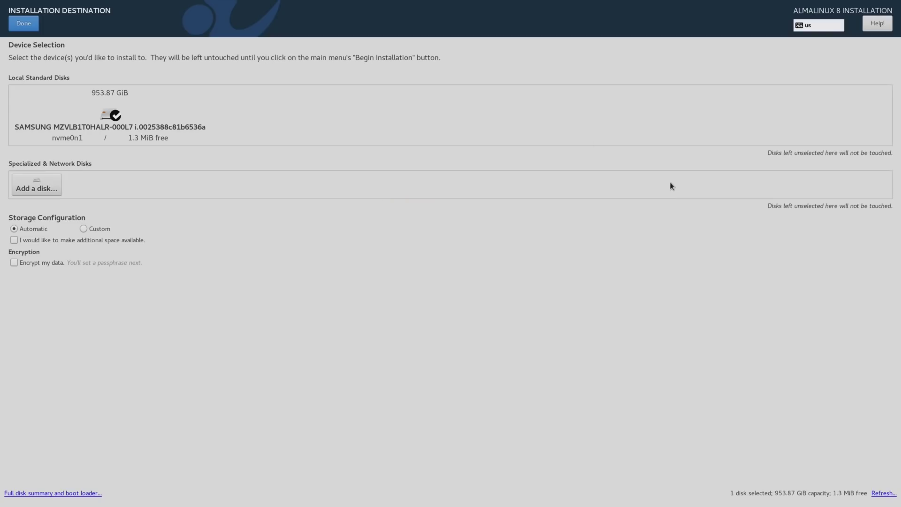
{"action": "left_click", "coordinate": [25, 28]}
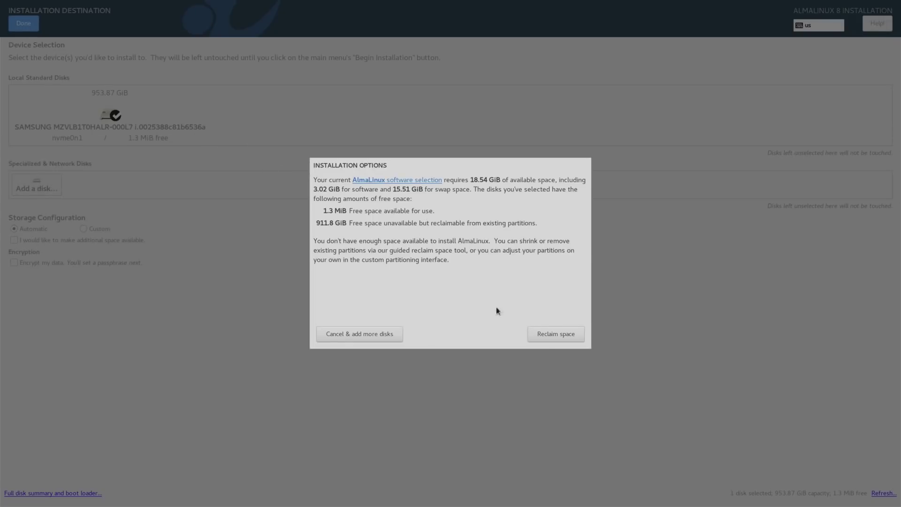
{"action": "left_click", "coordinate": [545, 336]}
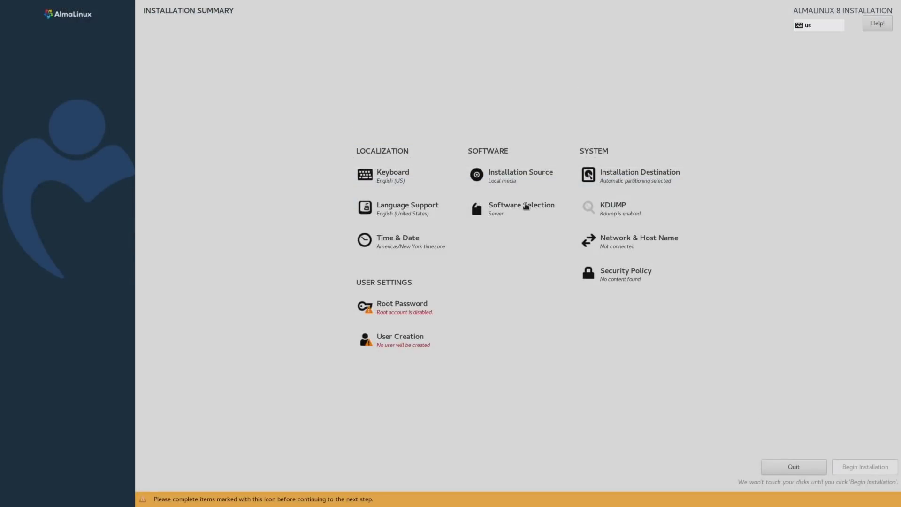
{"action": "left_click", "coordinate": [526, 206]}
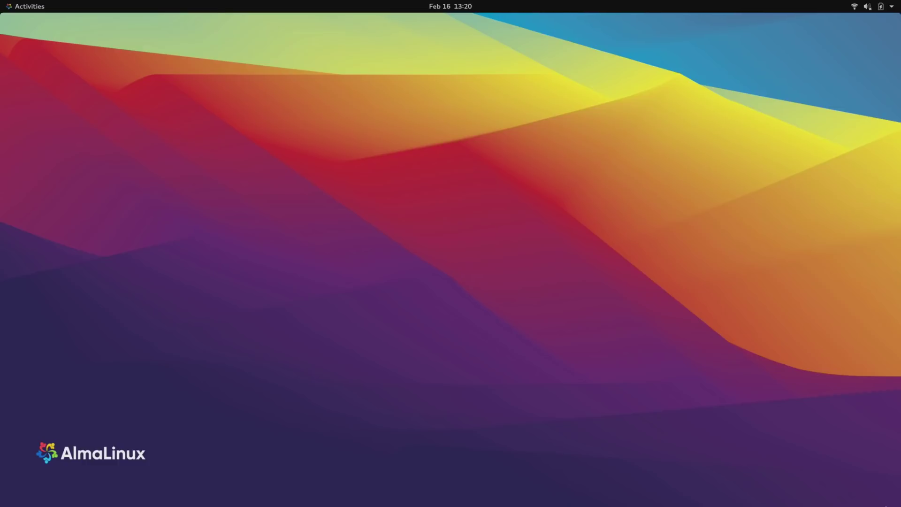
{"action": "left_click", "coordinate": [863, 10]}
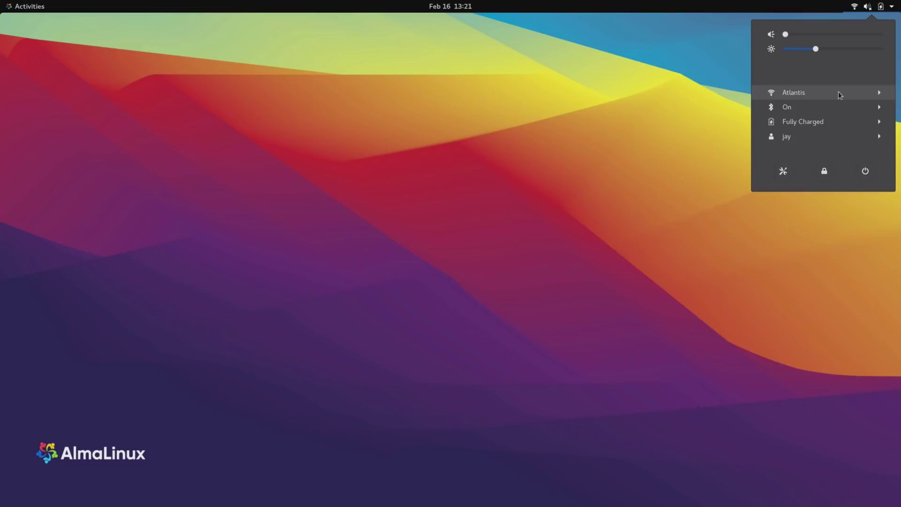
{"action": "left_click", "coordinate": [651, 130]}
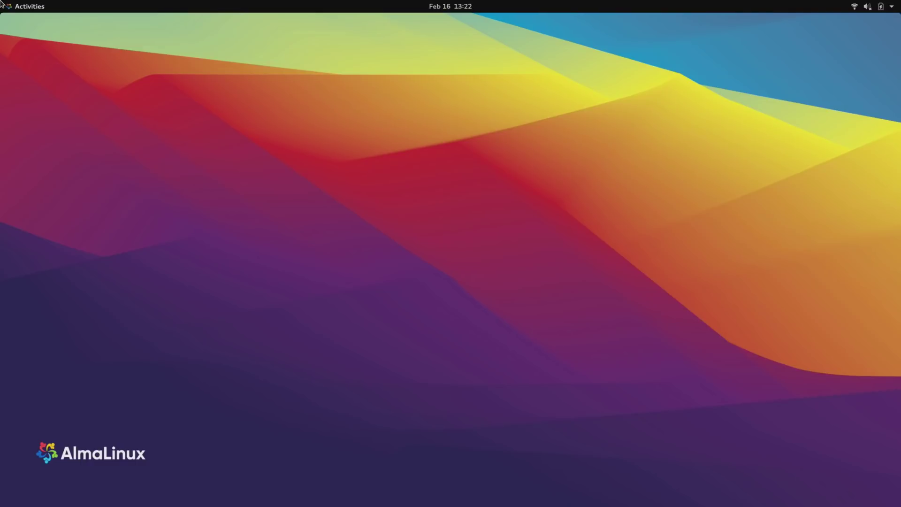
Launch Files and Software from the dash, dismiss the Software welcome, and centre its window
{"action": "left_click", "coordinate": [29, 6]}
{"action": "left_click", "coordinate": [22, 251]}
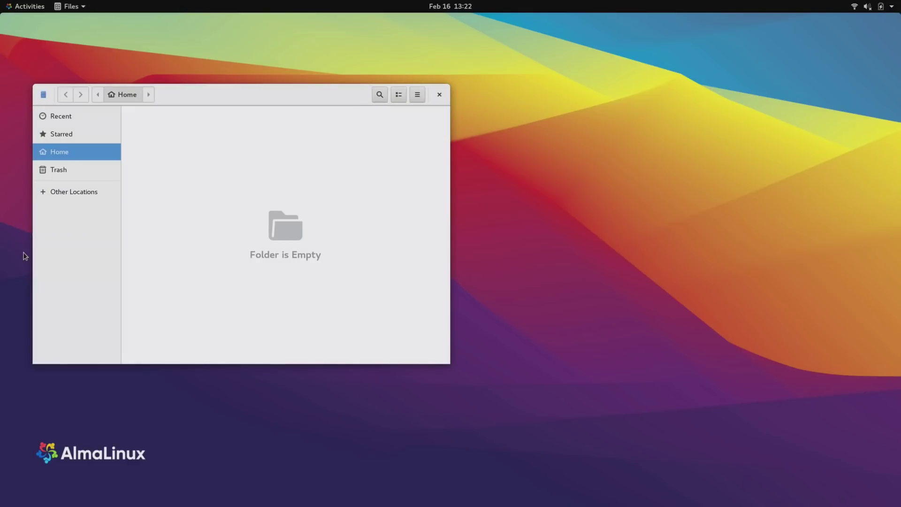
{"action": "left_click", "coordinate": [28, 7]}
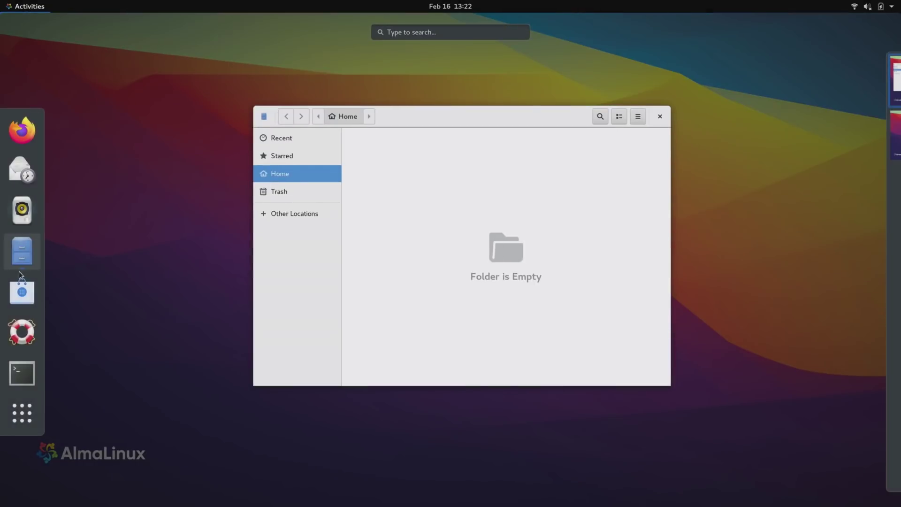
{"action": "left_click", "coordinate": [21, 287]}
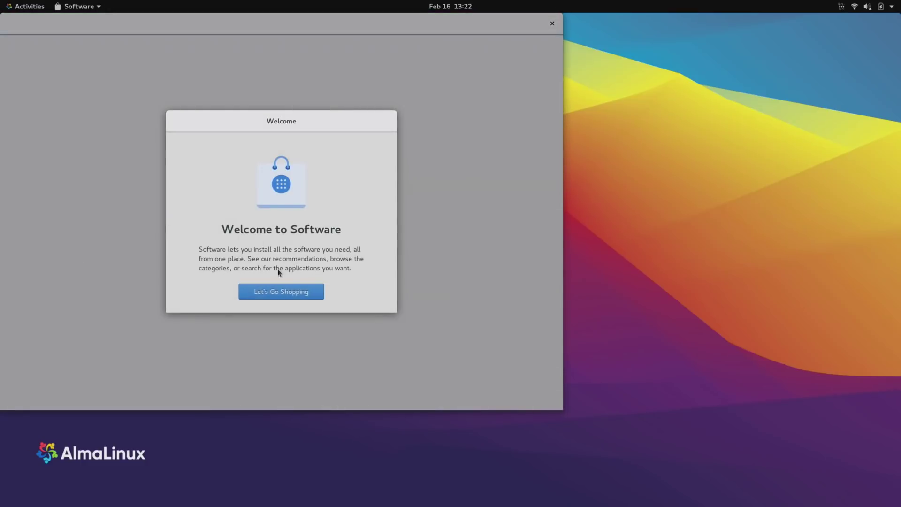
{"action": "left_click", "coordinate": [285, 290]}
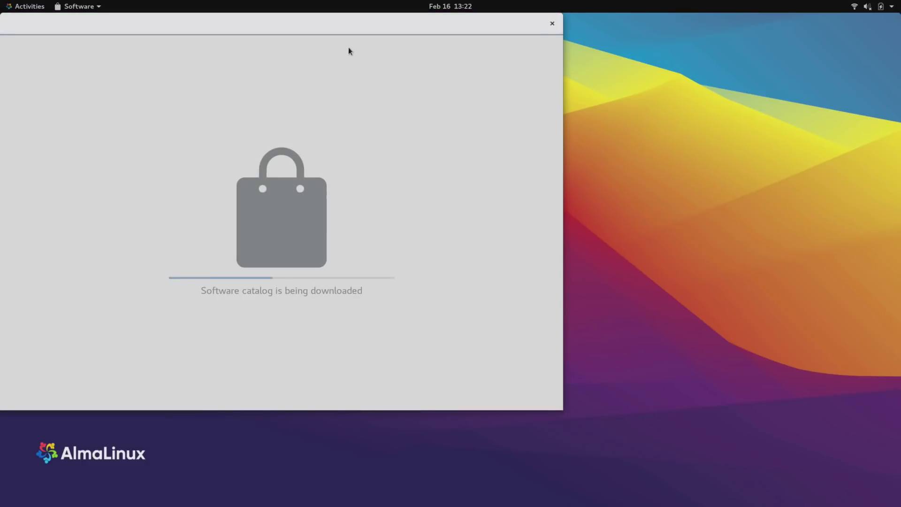
{"action": "left_click_drag", "start_coordinate": [348, 26], "coordinate": [599, 76]}
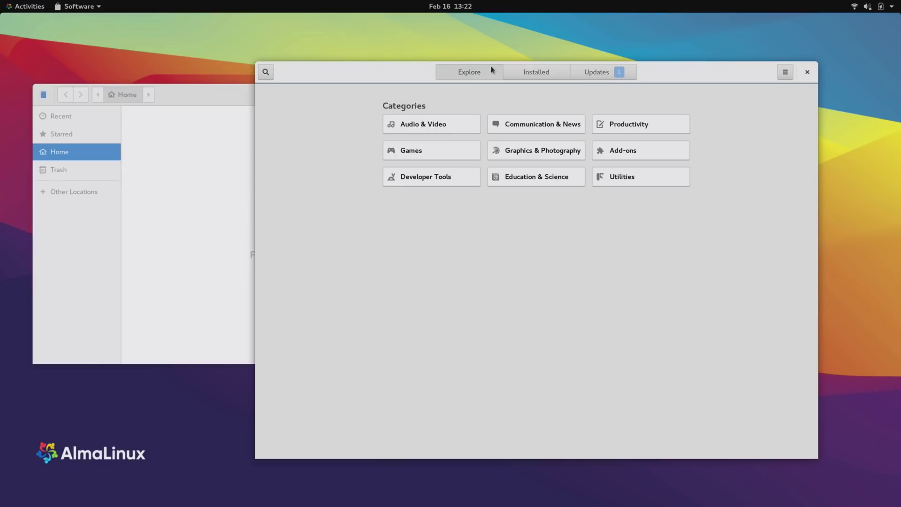
Download the pending OS Updates in Software and choose Restart & Install to apply them
{"action": "left_click", "coordinate": [591, 73]}
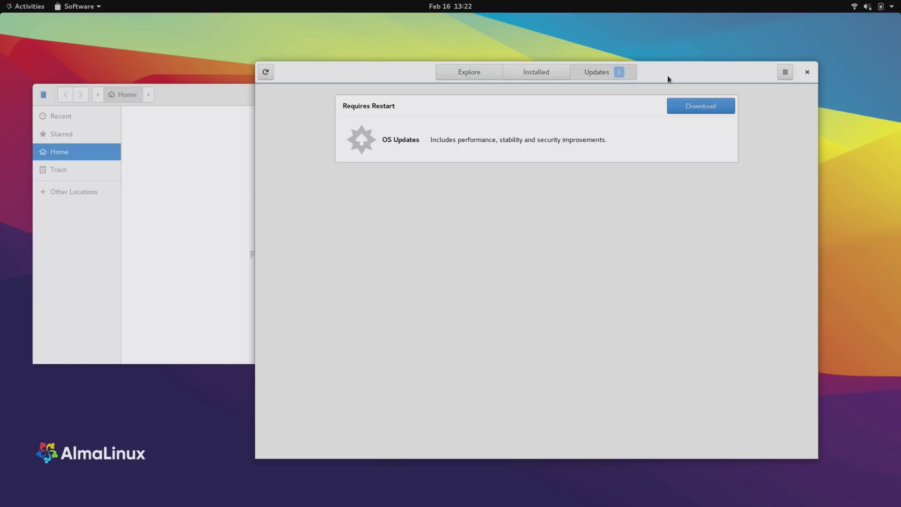
{"action": "left_click", "coordinate": [697, 107]}
{"action": "left_click", "coordinate": [729, 107]}
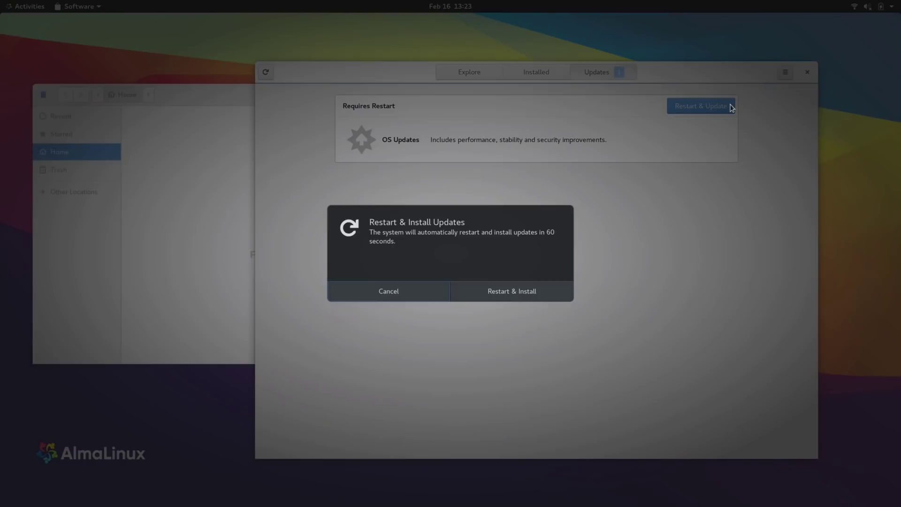
{"action": "left_click", "coordinate": [534, 293]}
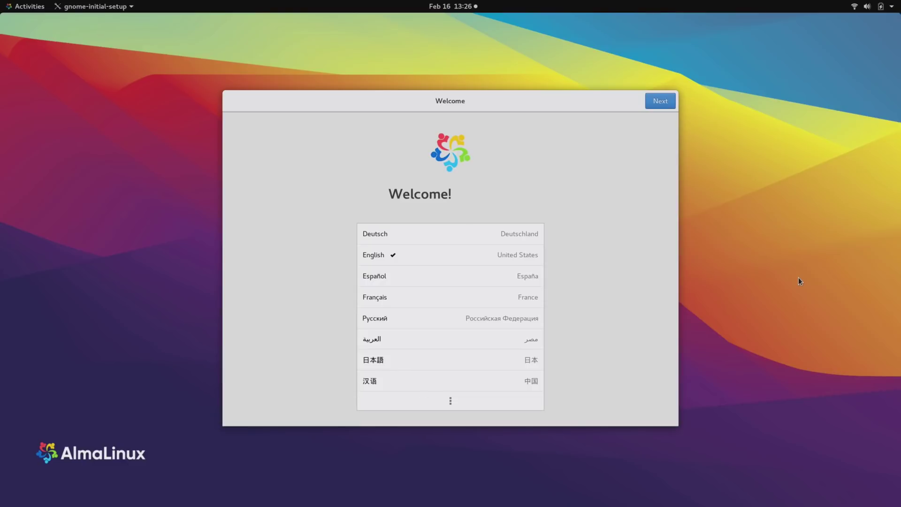
Accept English, English (US) keyboard and location services, skip online accounts, and close Getting Started help
{"action": "left_click", "coordinate": [670, 105]}
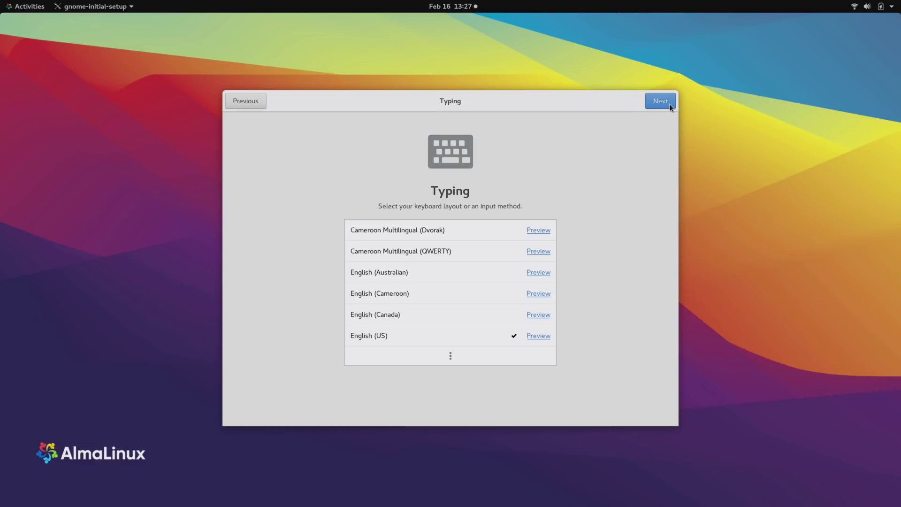
{"action": "left_click", "coordinate": [670, 105]}
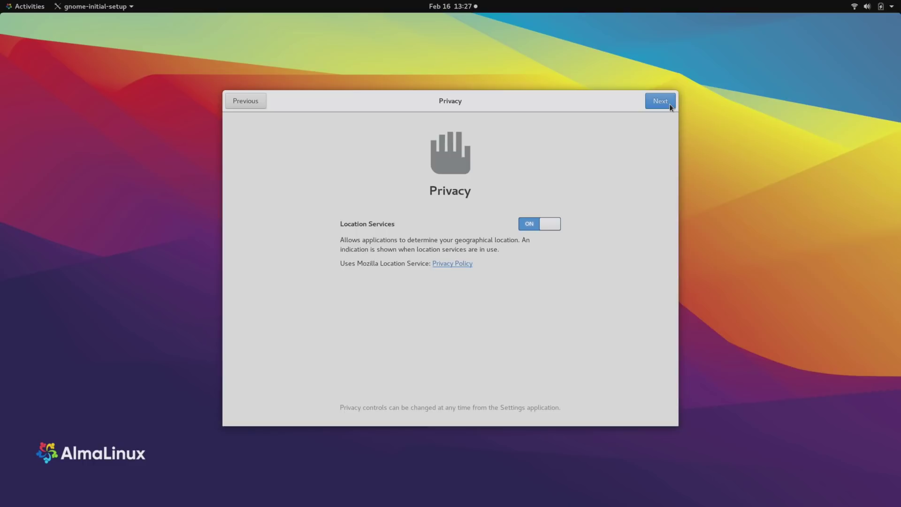
{"action": "left_click", "coordinate": [669, 103]}
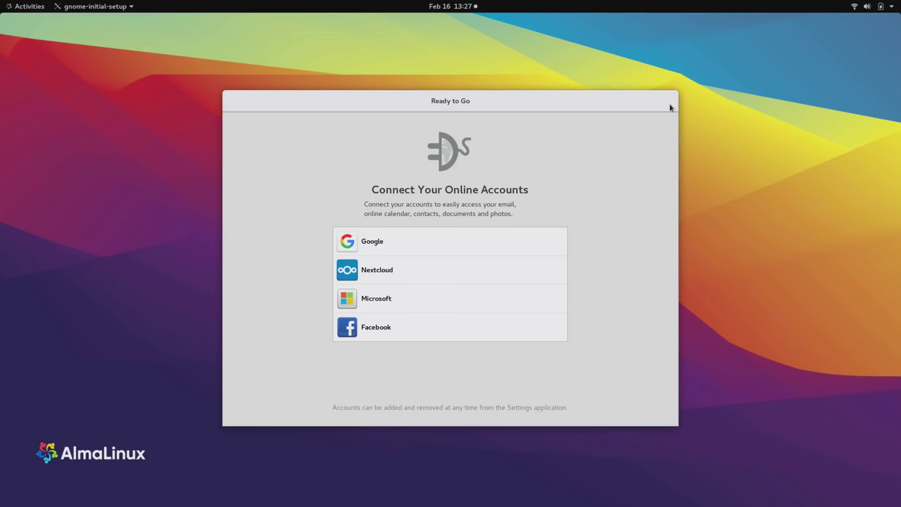
{"action": "left_click", "coordinate": [669, 103]}
{"action": "left_click", "coordinate": [500, 345]}
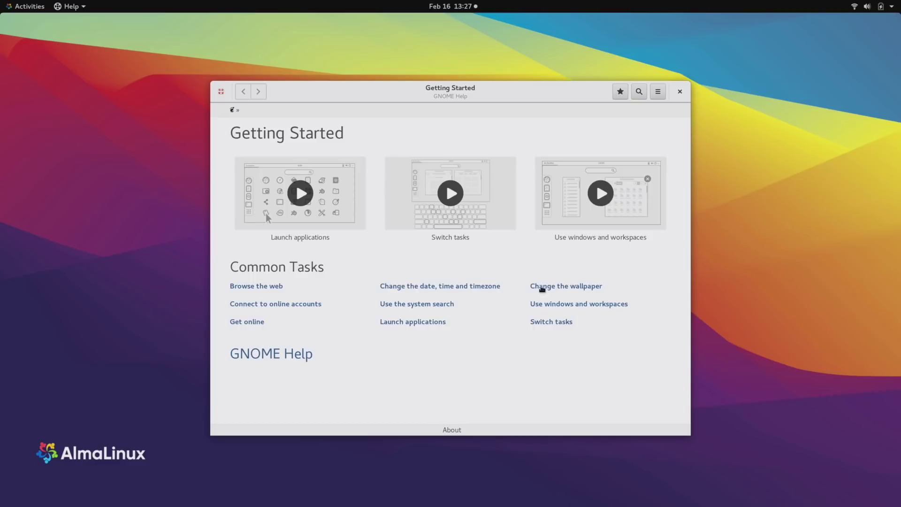
{"action": "left_click", "coordinate": [681, 92]}
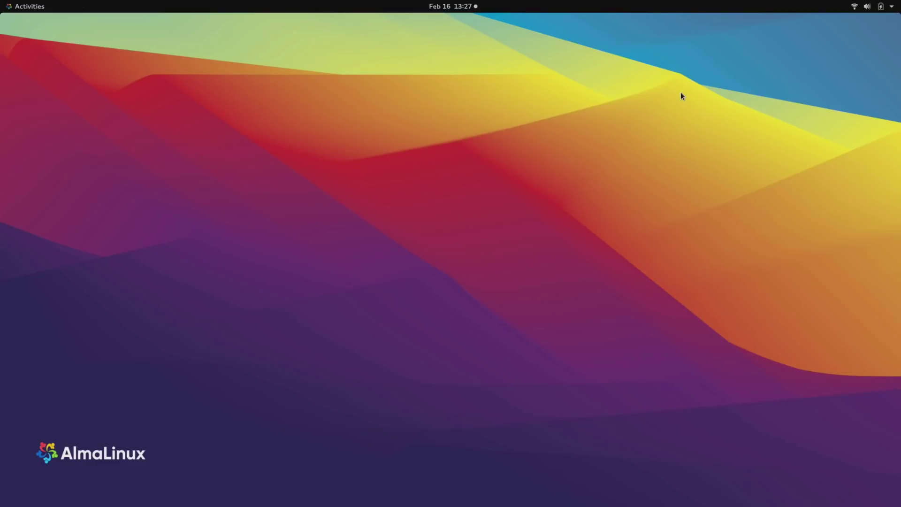
Open Software, confirm no updates are pending, and scroll through the Installed applications list
{"action": "left_click", "coordinate": [29, 7]}
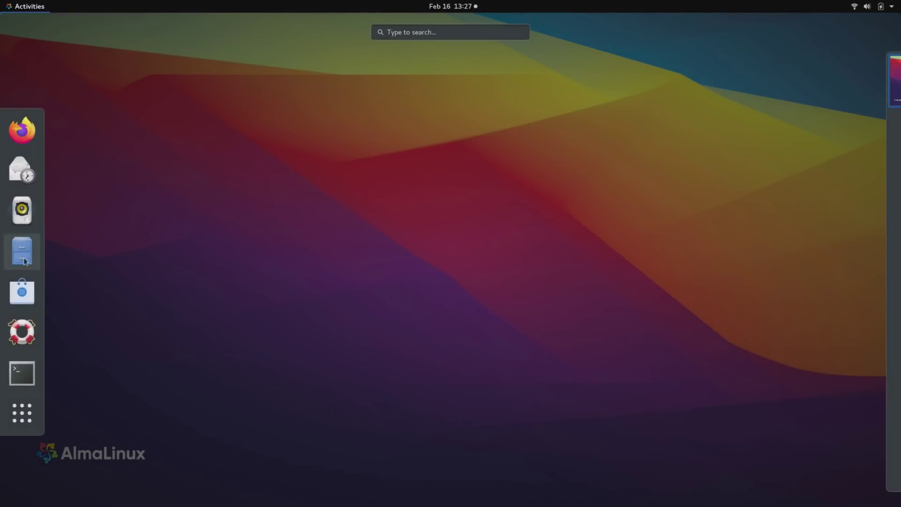
{"action": "left_click", "coordinate": [22, 291]}
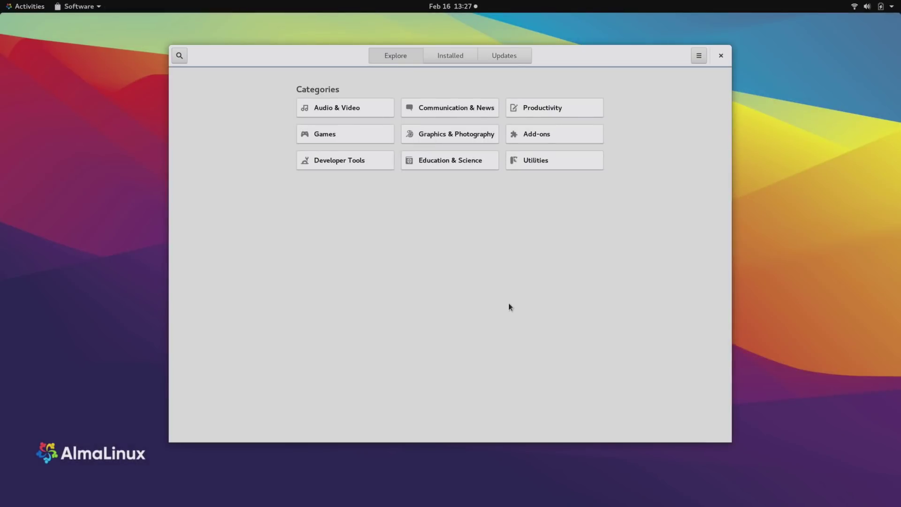
{"action": "left_click", "coordinate": [514, 57]}
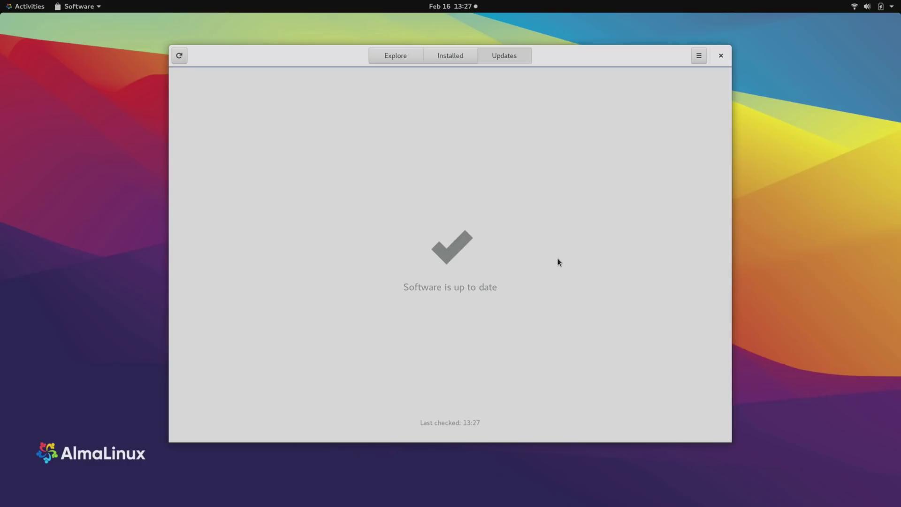
{"action": "left_click", "coordinate": [439, 60]}
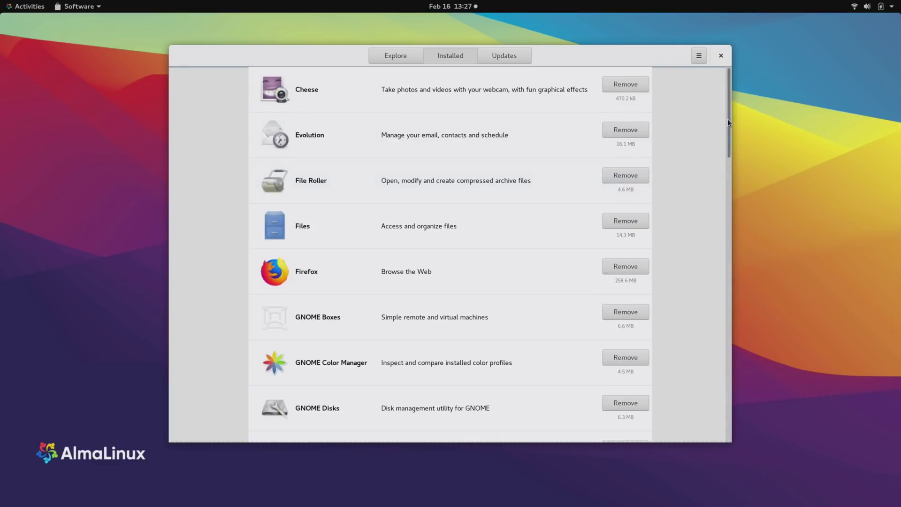
{"action": "scroll", "coordinate": [728, 119], "scroll_direction": "down", "scroll_amount": 2}
{"action": "scroll", "coordinate": [723, 132], "scroll_direction": "up", "scroll_amount": 2}
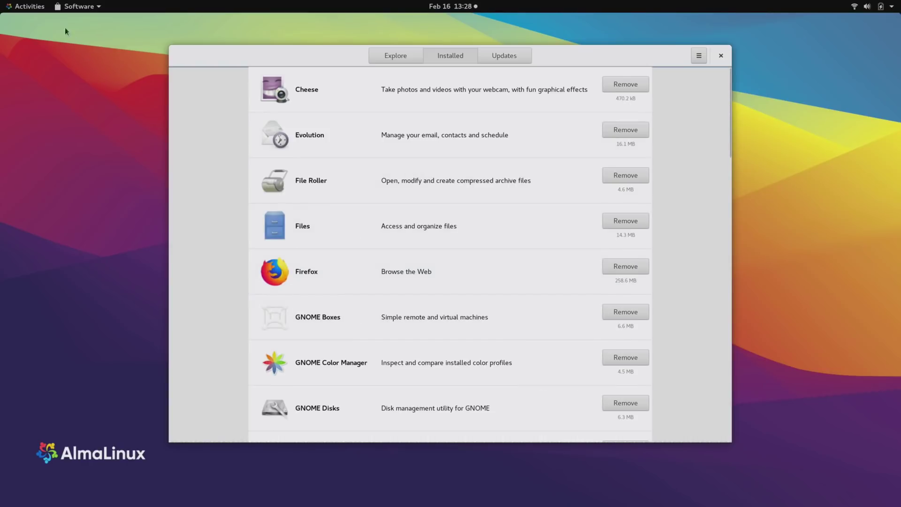
{"action": "left_click", "coordinate": [29, 6]}
Launch Firefox, centre its window, close the Privacy Notice tab, and scroll through almalinux.org
{"action": "left_click", "coordinate": [33, 127]}
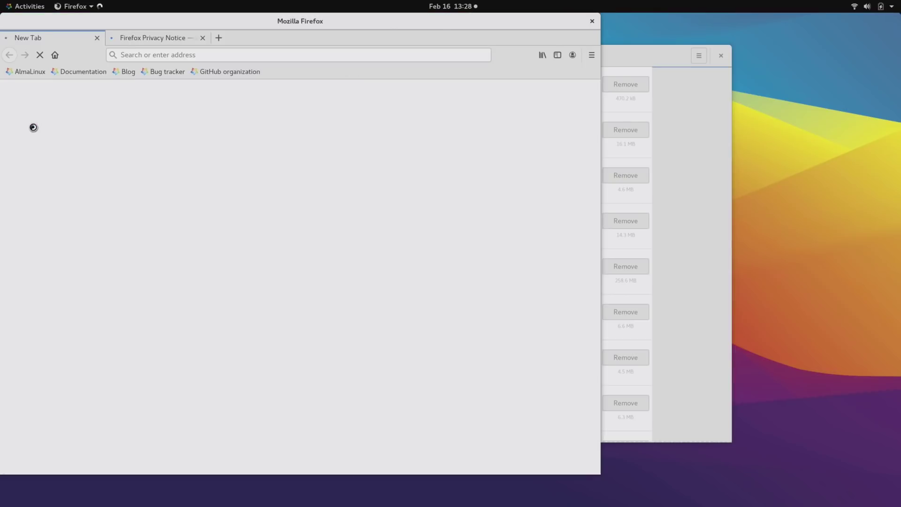
{"action": "left_click_drag", "start_coordinate": [251, 21], "coordinate": [411, 46]}
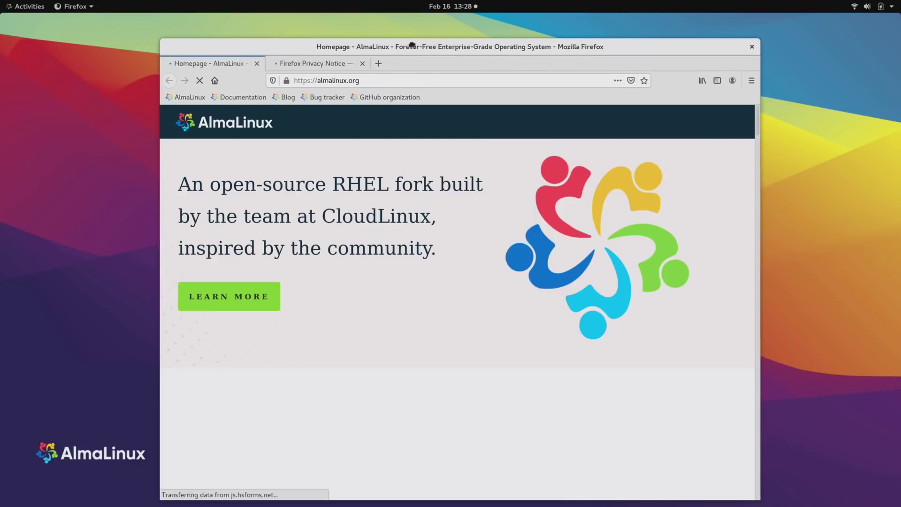
{"action": "left_click", "coordinate": [362, 63]}
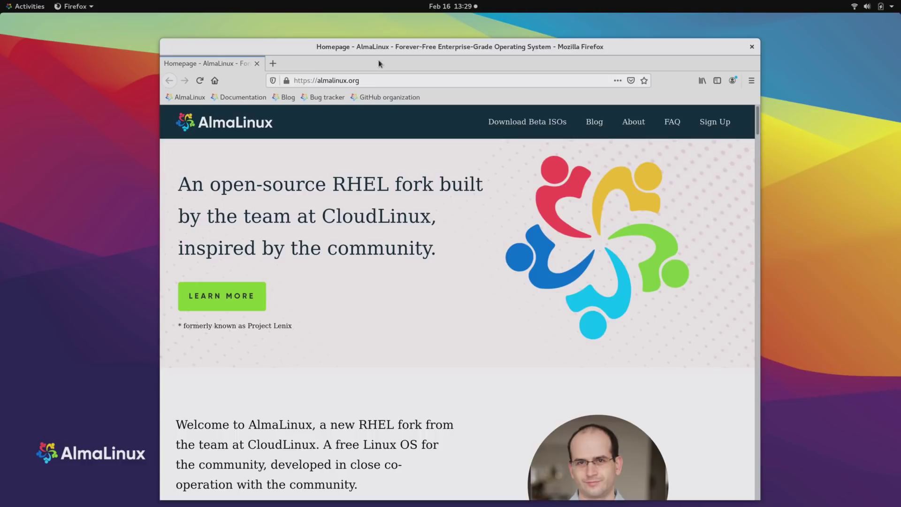
{"action": "left_click_drag", "start_coordinate": [758, 123], "coordinate": [757, 163]}
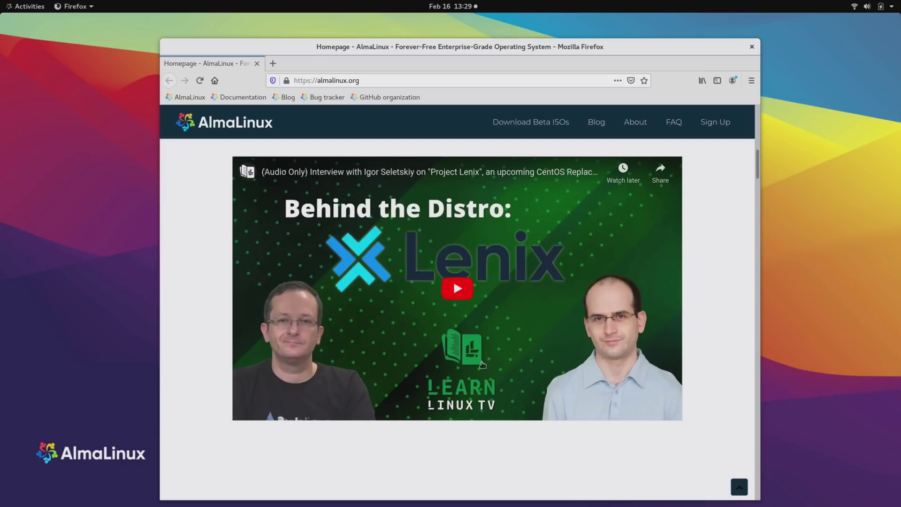
{"action": "left_click_drag", "start_coordinate": [758, 166], "coordinate": [758, 202]}
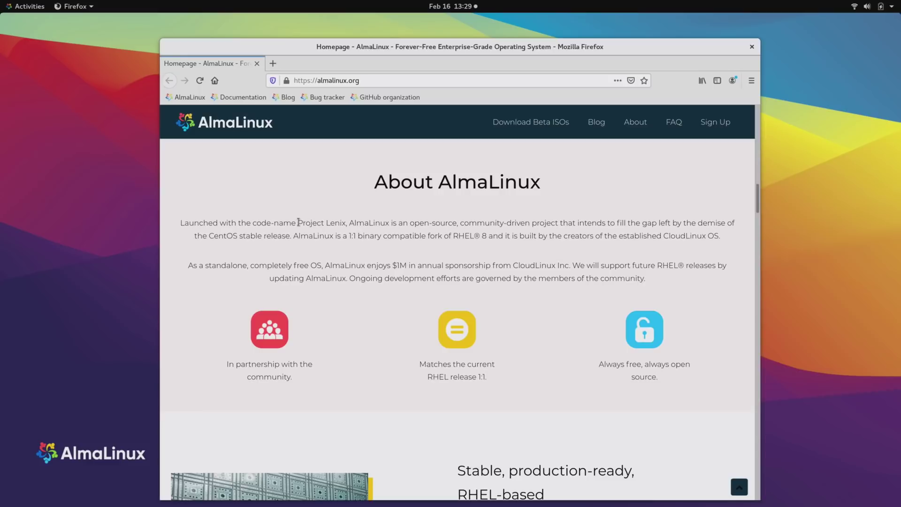
{"action": "left_click_drag", "start_coordinate": [298, 222], "coordinate": [346, 223]}
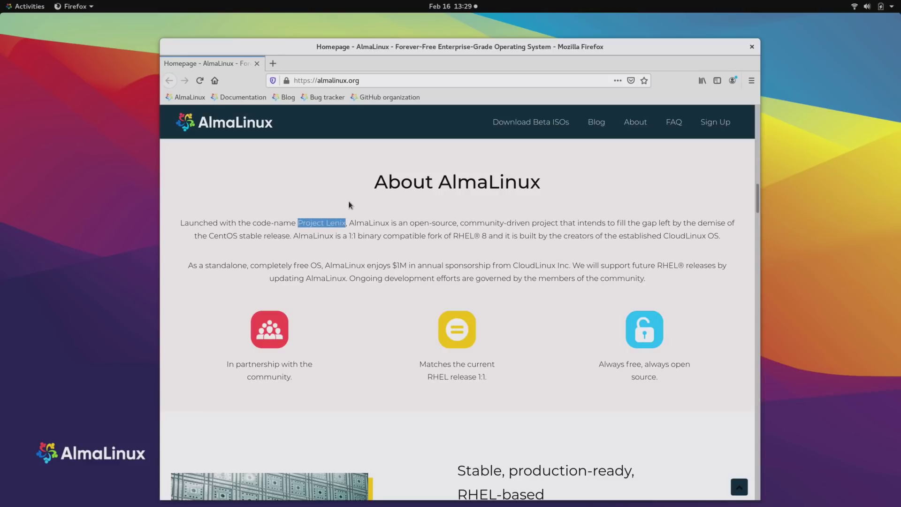
{"action": "left_click_drag", "start_coordinate": [756, 195], "coordinate": [759, 102]}
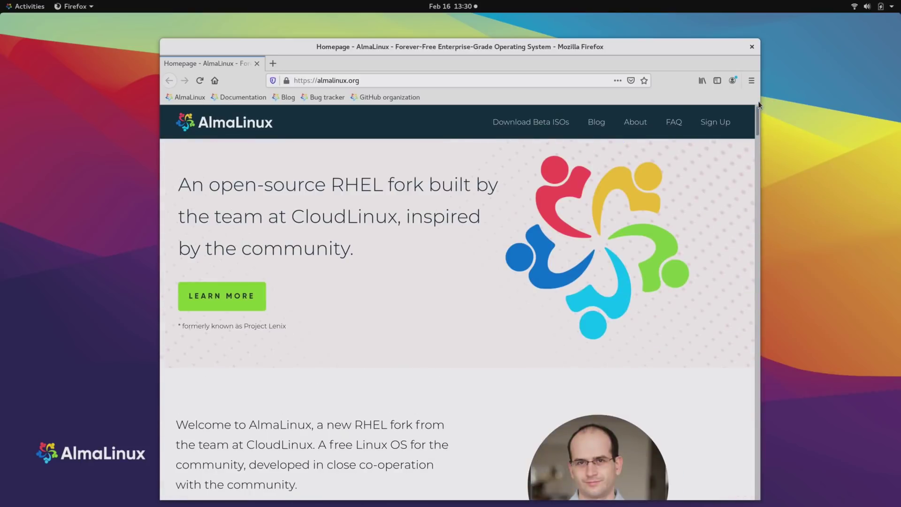
Open the AlmaLinux GitHub organization page at github.com/AlmaLinux via the bookmark
{"action": "left_click", "coordinate": [403, 103]}
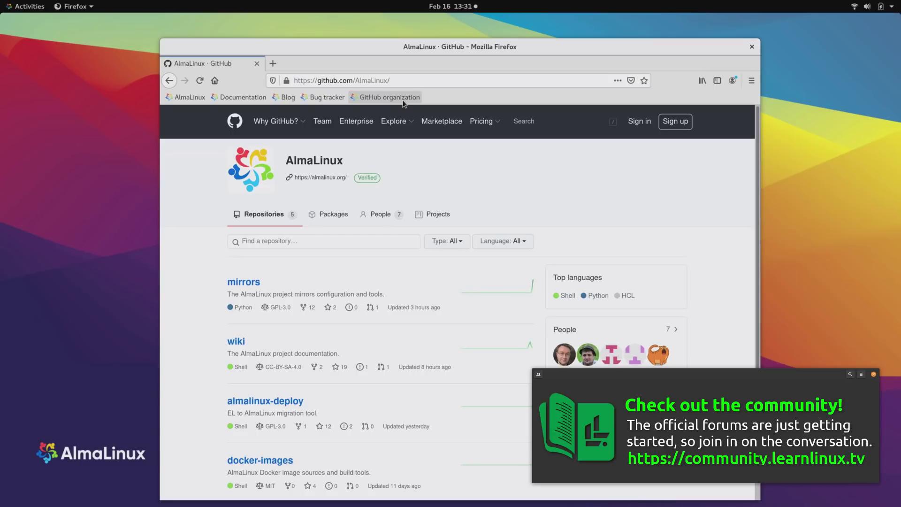
Open the AlmaLinux Bug Tracker's My View page at bugs.almalinux.org via the bookmark
{"action": "left_click", "coordinate": [329, 103]}
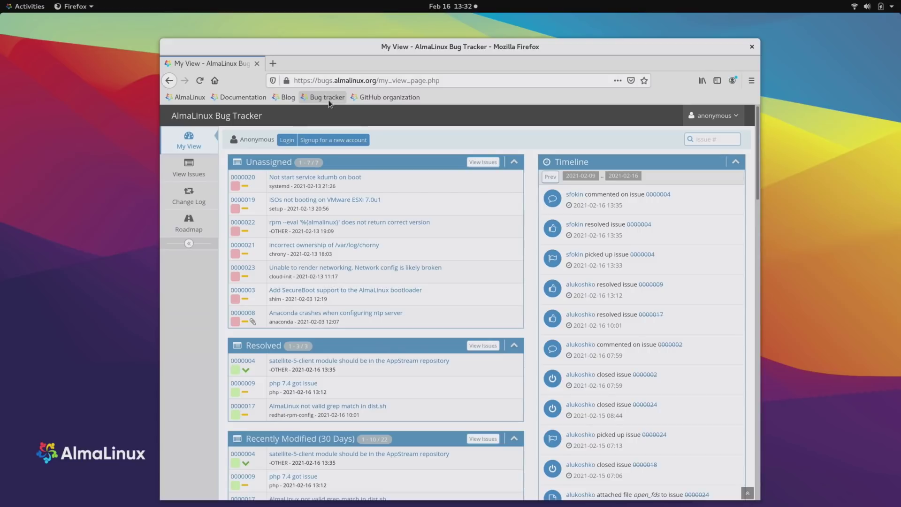
Browse the AlmaLinux blog and documentation wiki, then close Firefox
{"action": "left_click", "coordinate": [287, 97]}
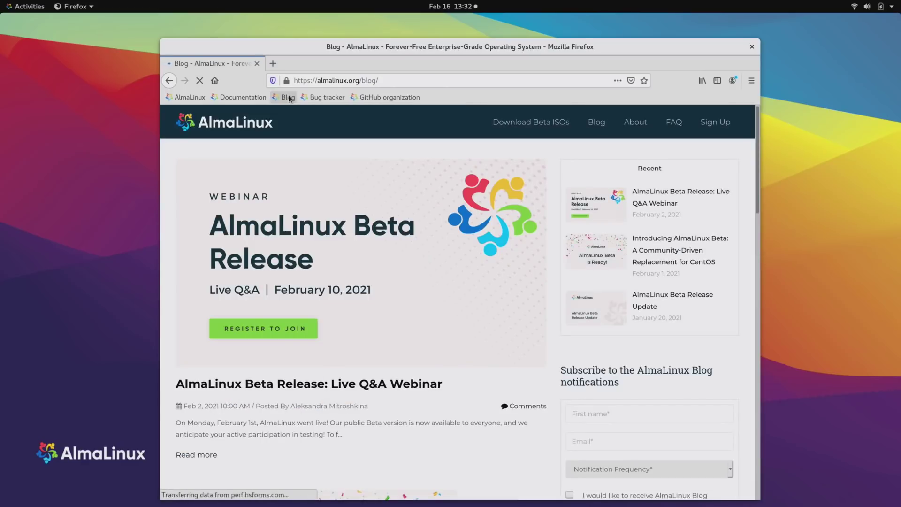
{"action": "scroll", "coordinate": [380, 242], "scroll_direction": "down", "scroll_amount": 3}
{"action": "scroll", "coordinate": [380, 241], "scroll_direction": "down", "scroll_amount": 4}
{"action": "scroll", "coordinate": [380, 240], "scroll_direction": "up", "scroll_amount": 5}
{"action": "scroll", "coordinate": [380, 239], "scroll_direction": "up", "scroll_amount": 1}
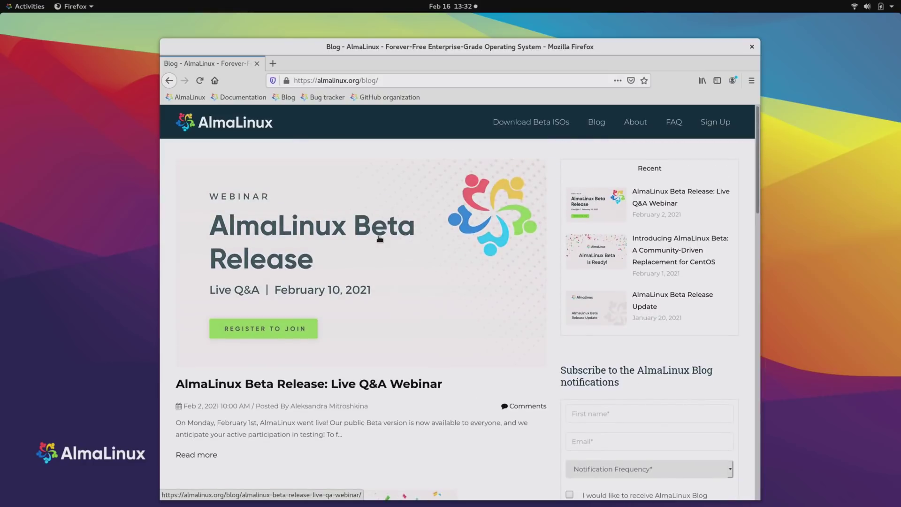
{"action": "left_click", "coordinate": [253, 97]}
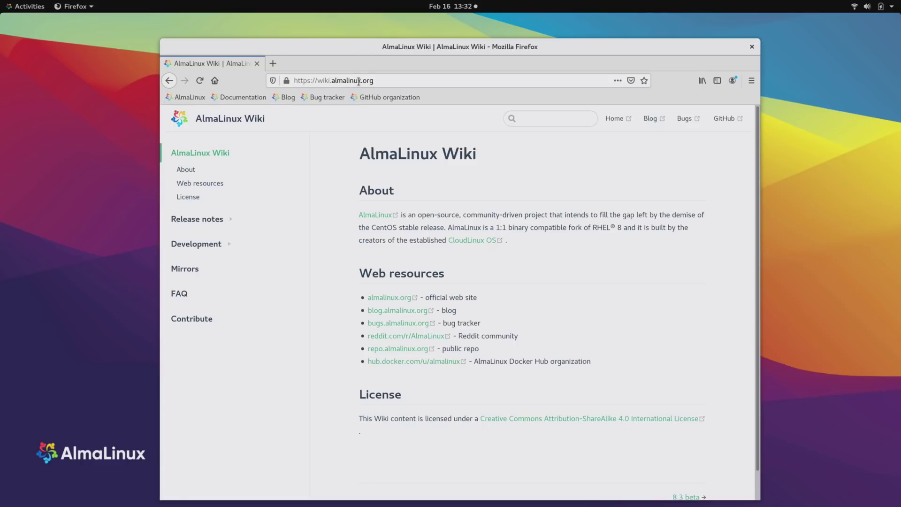
{"action": "left_click", "coordinate": [753, 46]}
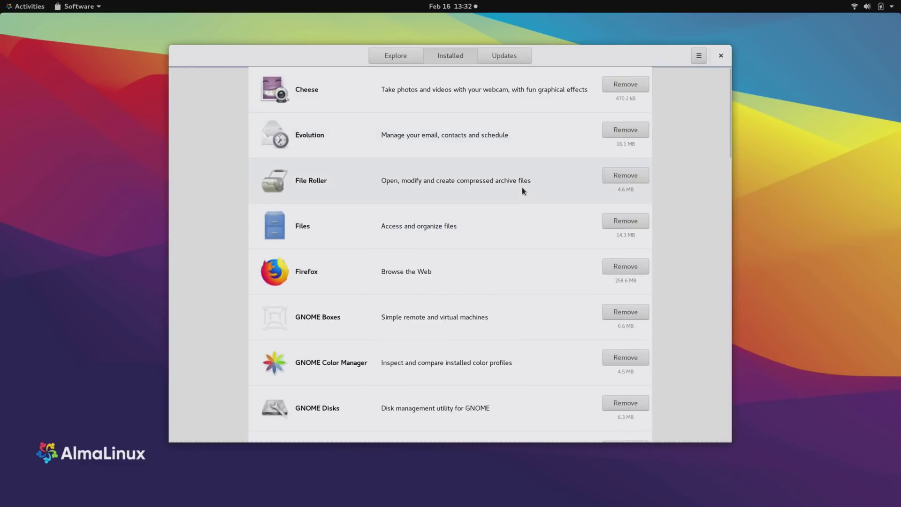
Close Software and launch Settings by searching 'sett' in Activities
{"action": "left_click", "coordinate": [721, 55]}
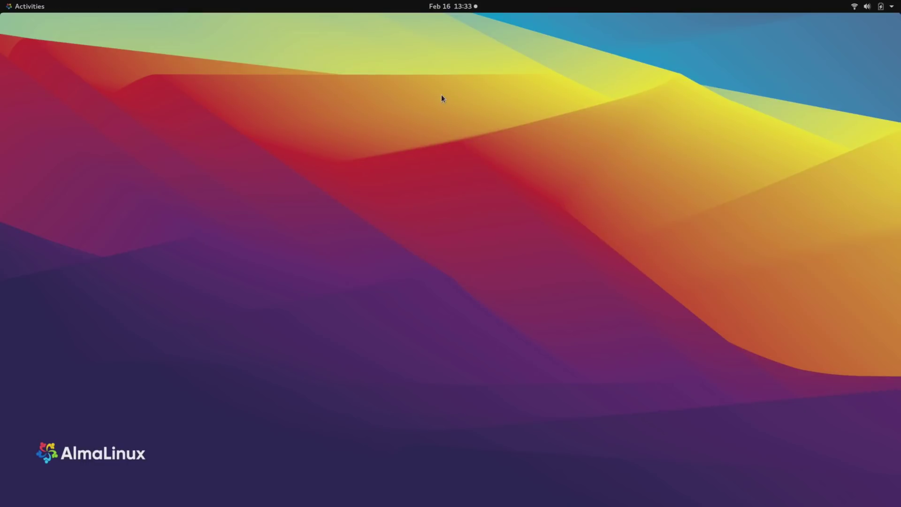
{"action": "left_click", "coordinate": [29, 6]}
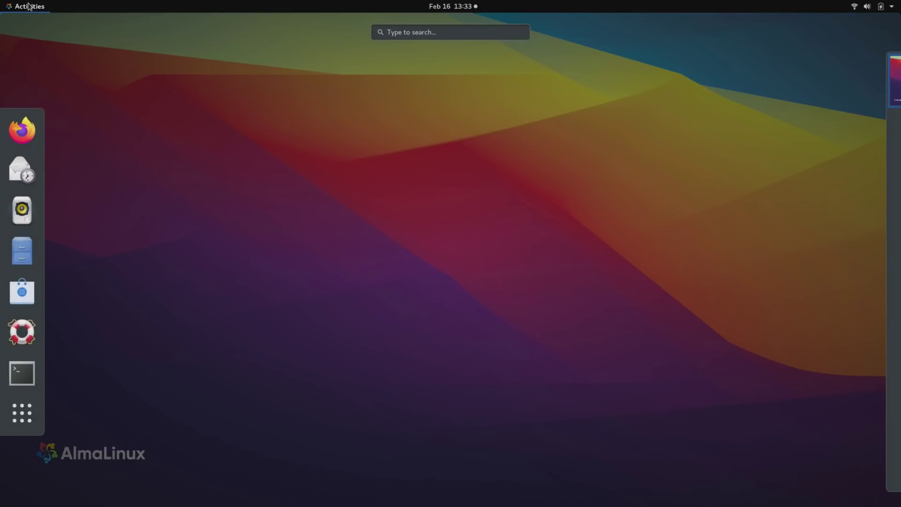
{"action": "type", "text": "sett"}
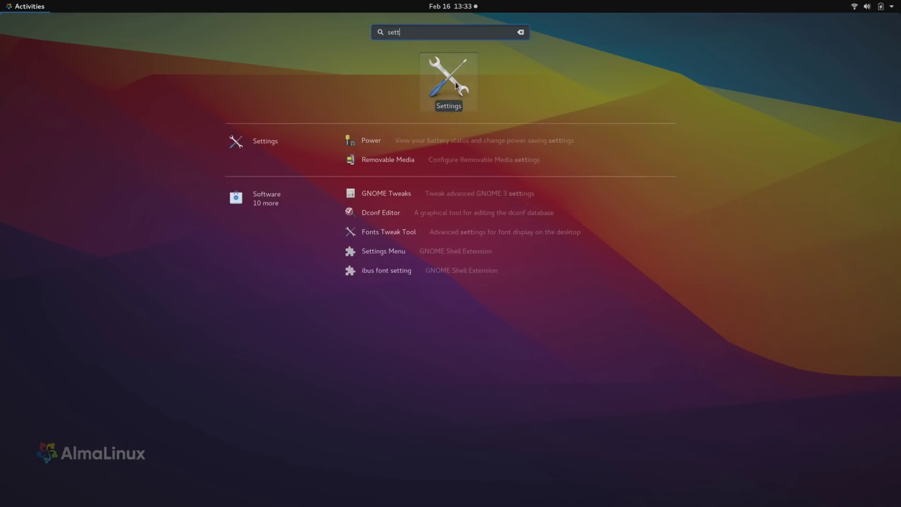
{"action": "left_click", "coordinate": [456, 83]}
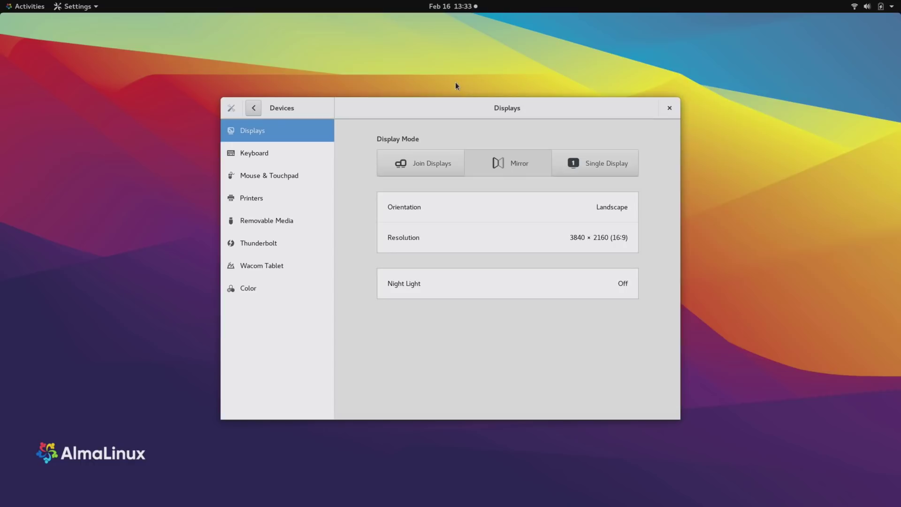
Show the About page with the AlmaLinux 8.3 and hardware details
{"action": "left_click", "coordinate": [253, 108]}
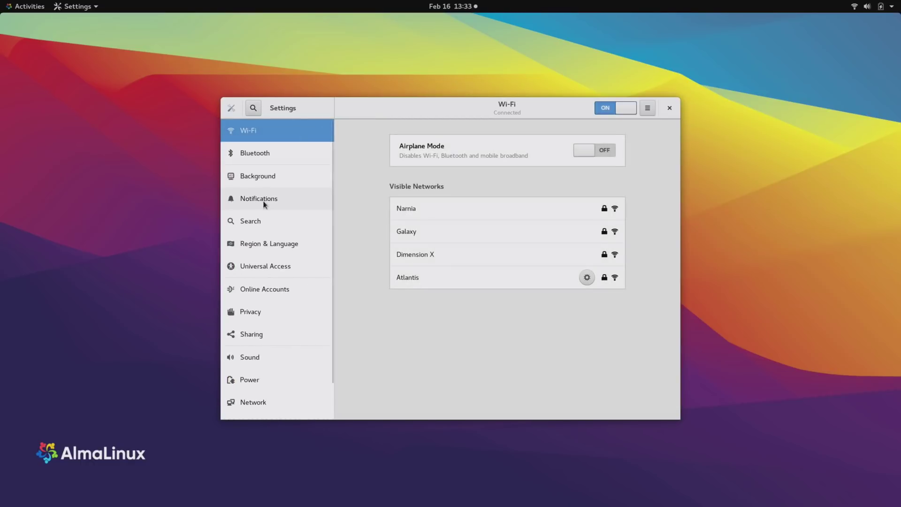
{"action": "scroll", "coordinate": [263, 202], "scroll_direction": "down", "scroll_amount": 2}
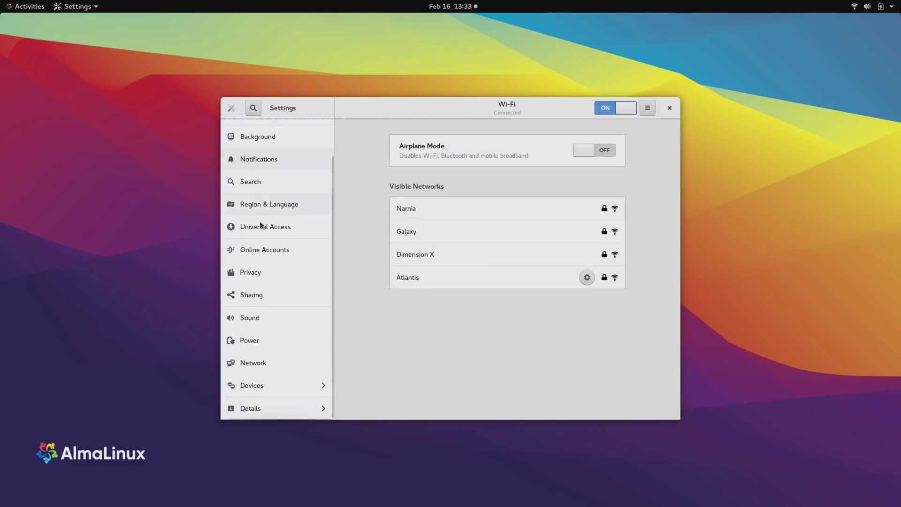
{"action": "left_click", "coordinate": [284, 411]}
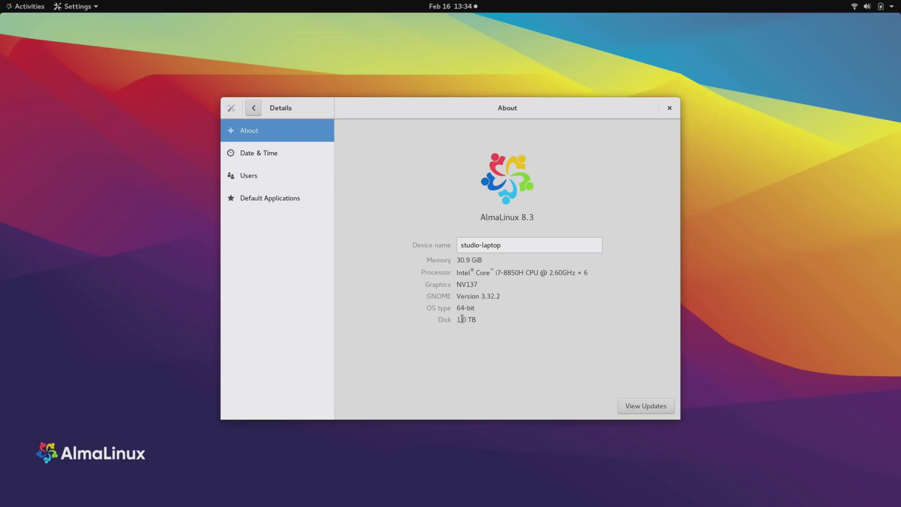
{"action": "mouse_move", "coordinate": [1, 2]}
{"action": "type", "text": "sy"}
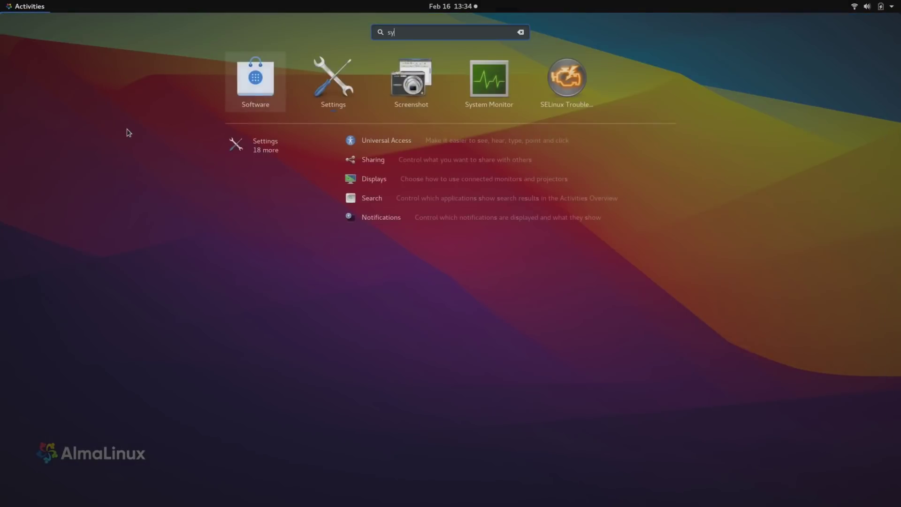
{"action": "left_click", "coordinate": [362, 81]}
{"action": "left_click", "coordinate": [187, 34]}
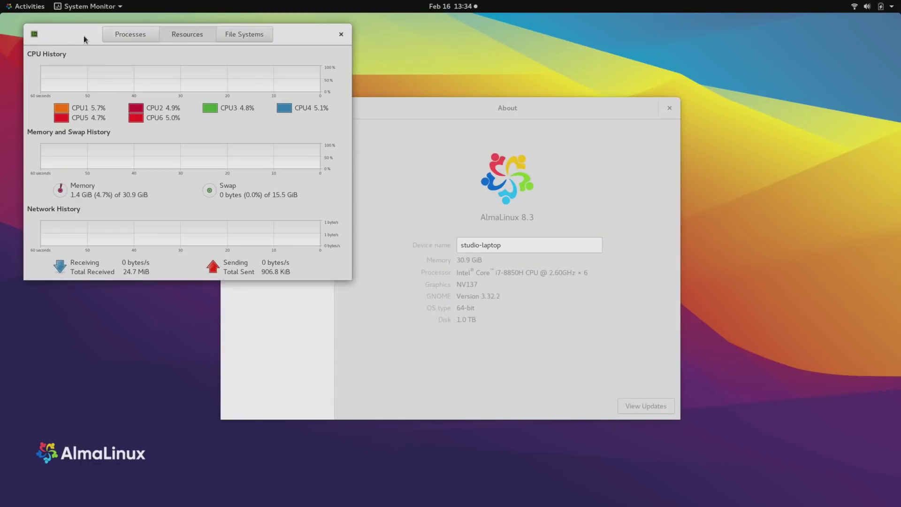
{"action": "left_click_drag", "start_coordinate": [85, 34], "coordinate": [158, 171]}
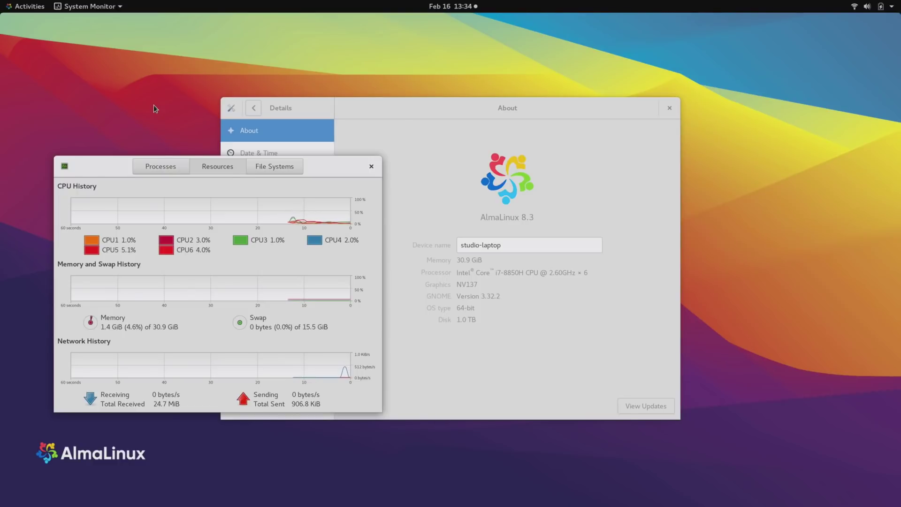
{"action": "left_click", "coordinate": [369, 168]}
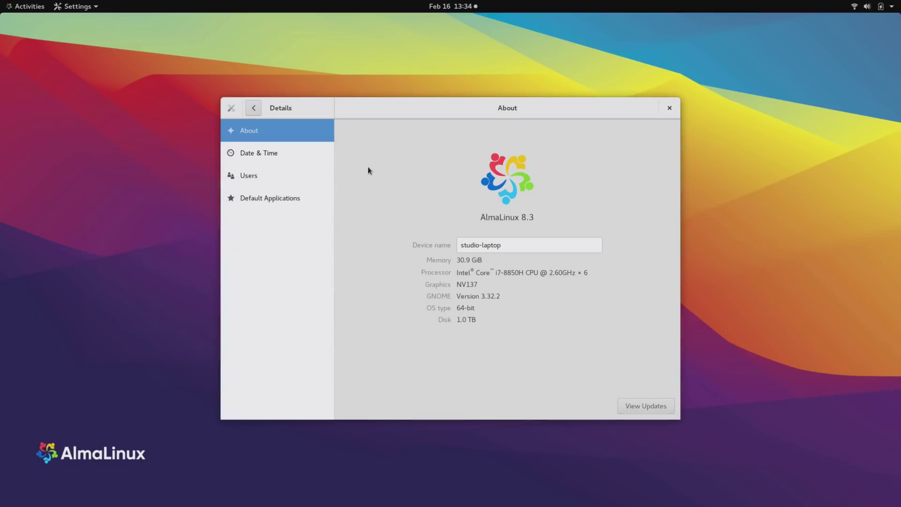
Show kernel version 4.18.0-240.el8.x86_64 via 'uname -r' in an enlarged Terminal
{"action": "left_click", "coordinate": [25, 6]}
{"action": "left_click", "coordinate": [22, 353]}
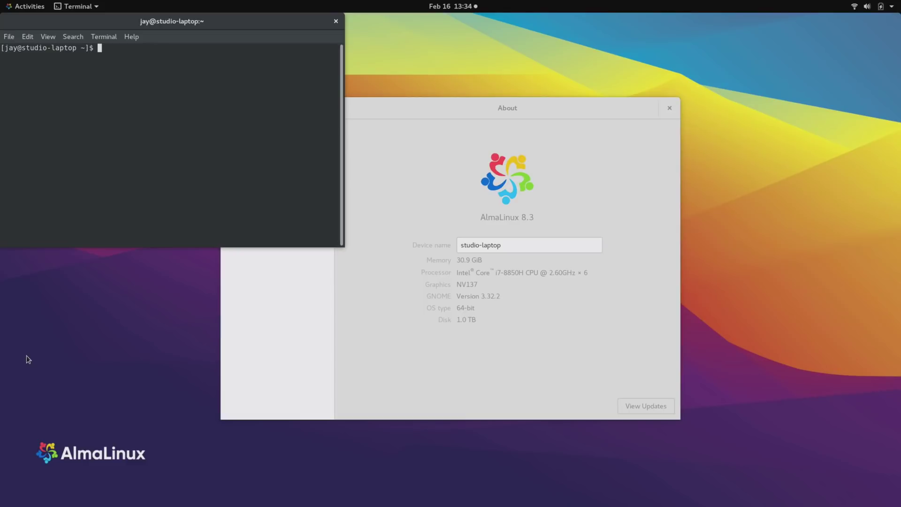
{"action": "key", "text": "ctrl+plus"}
{"action": "key", "text": "ctrl+plus"}
{"action": "key", "text": "ctrl+plus"}
{"action": "key", "text": "ctrl+plus"}
{"action": "key", "text": "ctrl+plus"}
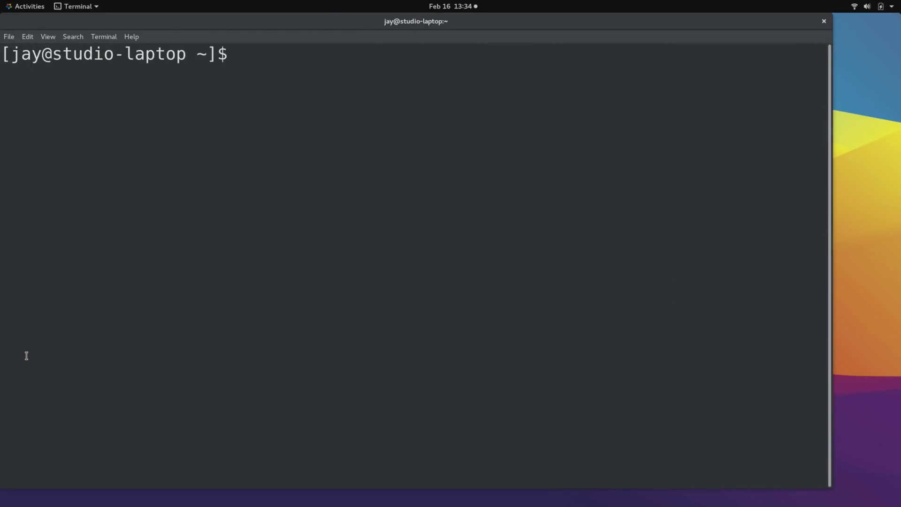
{"action": "type", "text": "uname -r"}
{"action": "key", "text": "Return"}
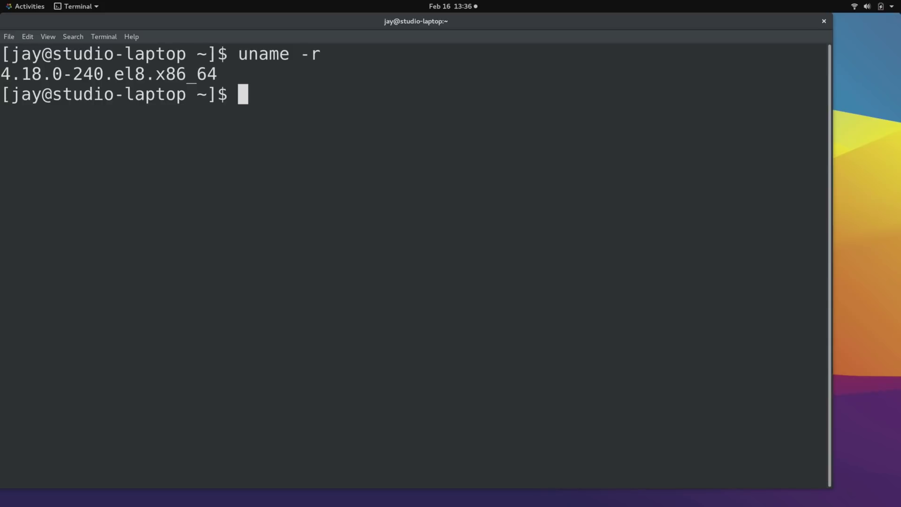
Close the Terminal to reveal the About page listing AlmaLinux 8.3 and 30.9 GiB memory
{"action": "left_click", "coordinate": [825, 20]}
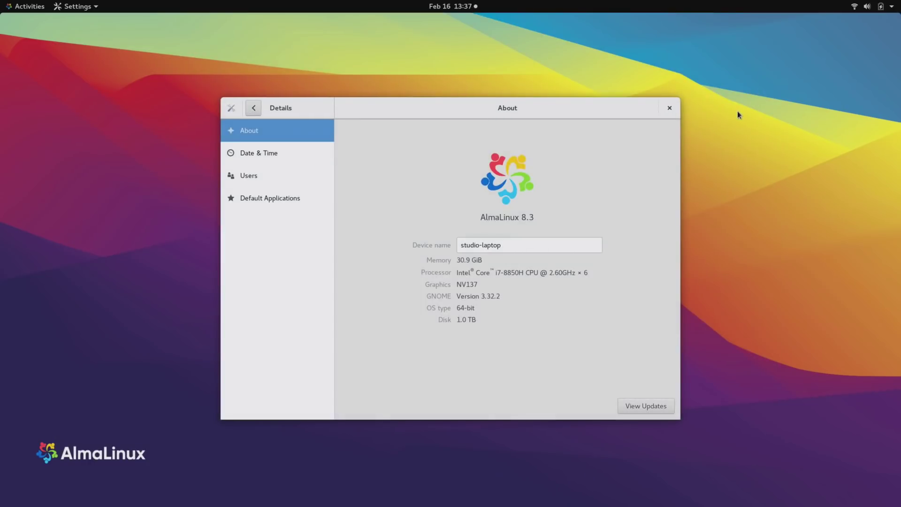